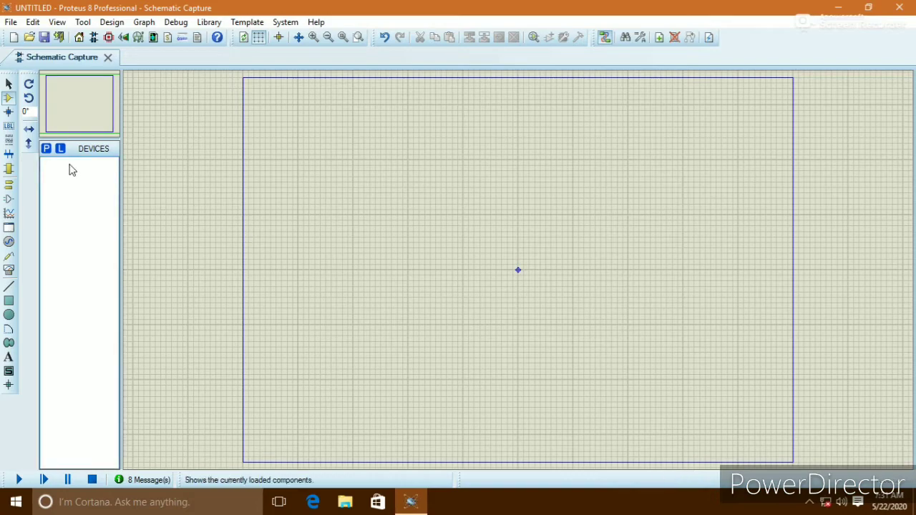
Step: Search 'dc' in Pick Devices and add the simple DC motor MOTOR to the device list
{"action": "left_click", "coordinate": [46, 150]}
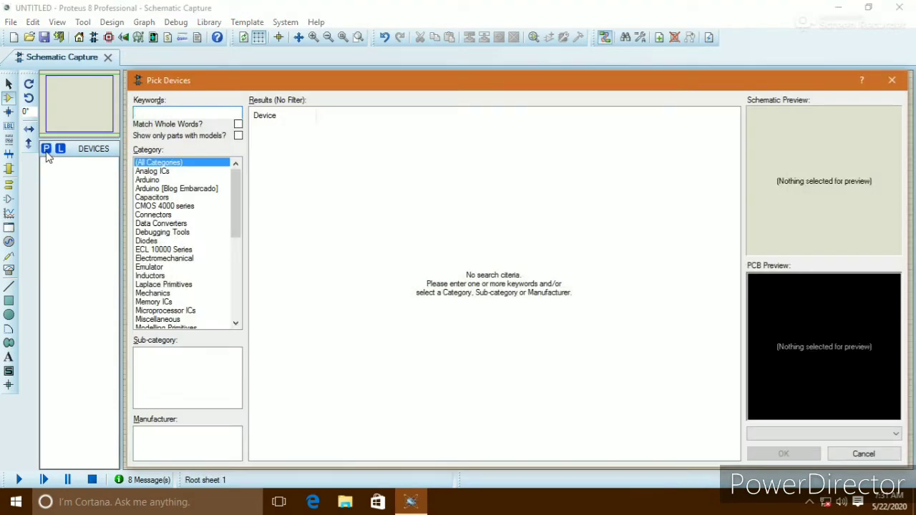
{"action": "type", "text": "dc motor"}
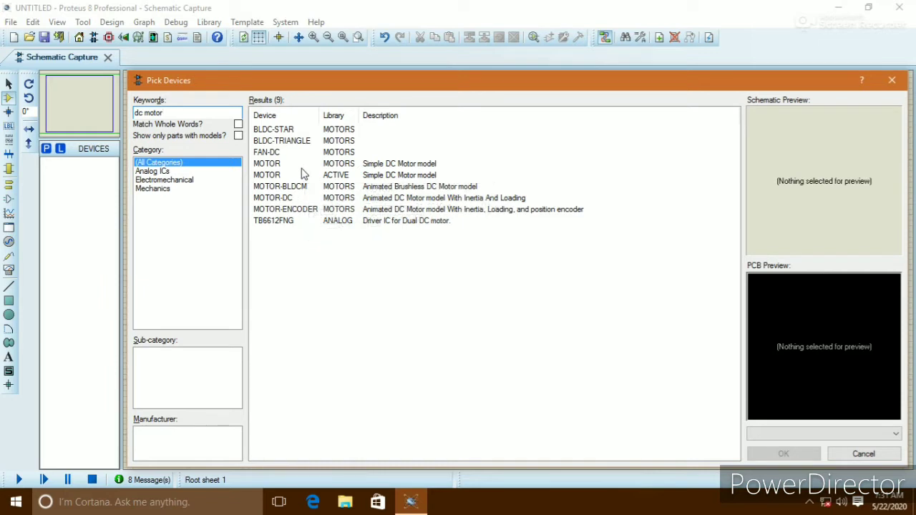
{"action": "left_click", "coordinate": [274, 164]}
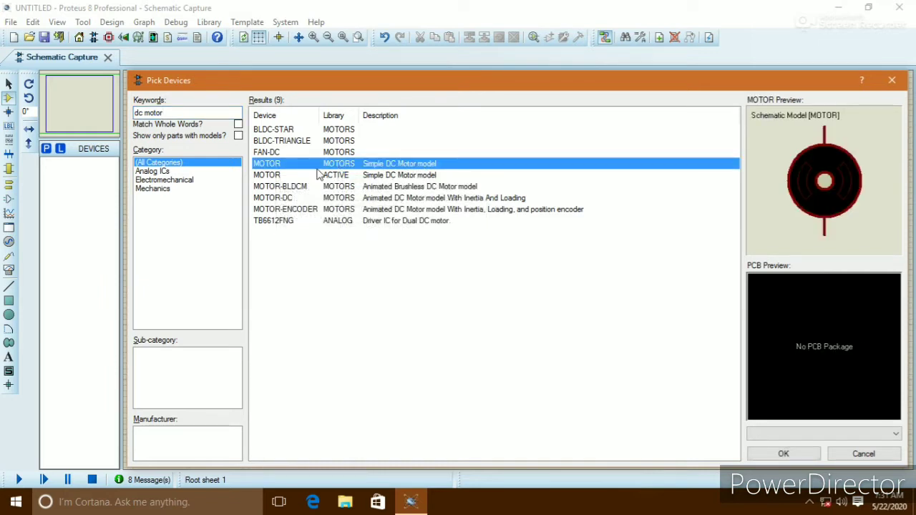
{"action": "double_click", "coordinate": [266, 165]}
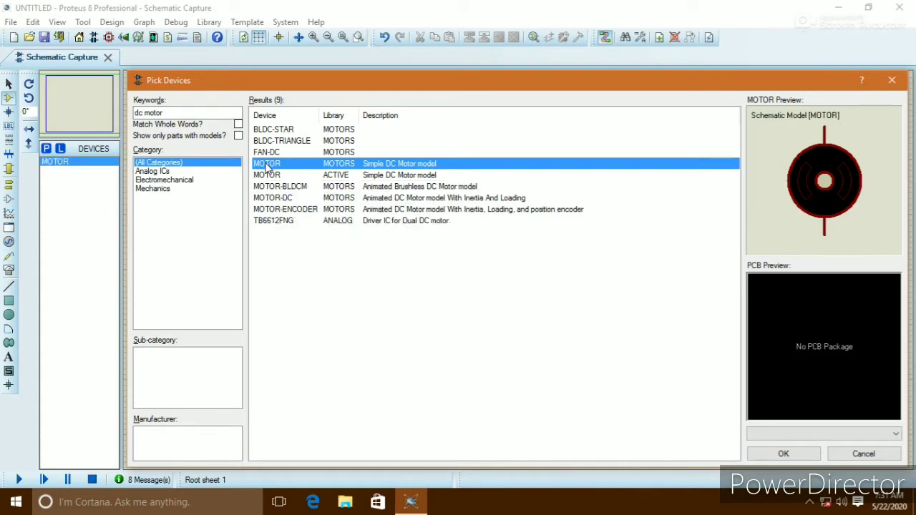
{"action": "left_click", "coordinate": [172, 112]}
{"action": "left_click_drag", "start_coordinate": [170, 112], "coordinate": [134, 112]}
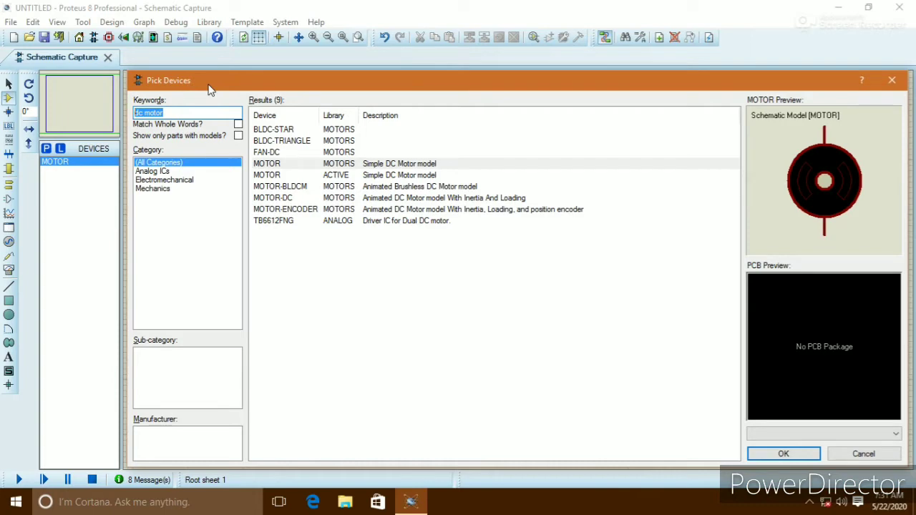
Step: Search 'l293d' and add the L293D driver chip to the device list
{"action": "type", "text": "l293d"}
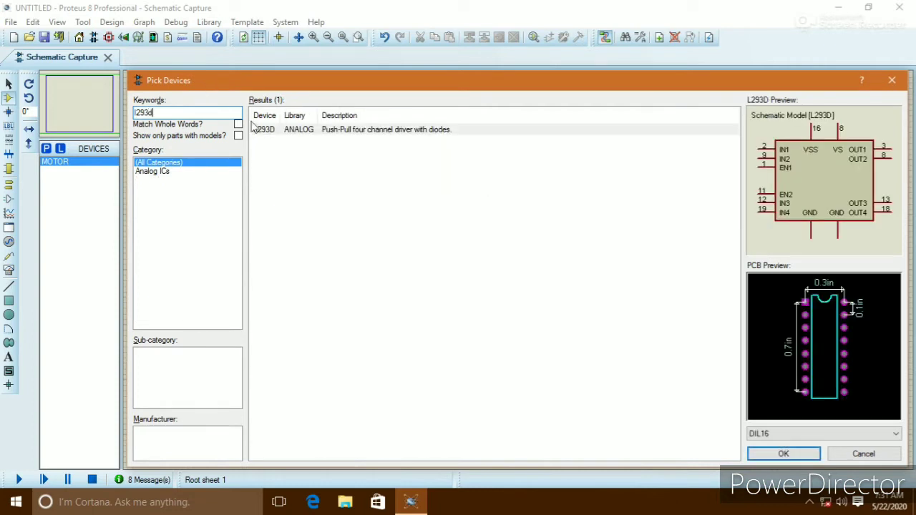
{"action": "double_click", "coordinate": [273, 132]}
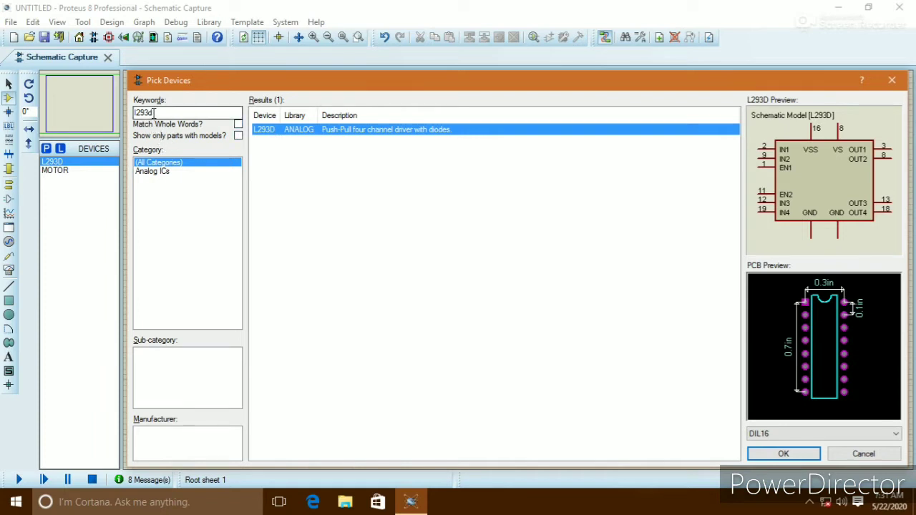
{"action": "left_click_drag", "start_coordinate": [153, 113], "coordinate": [135, 113]}
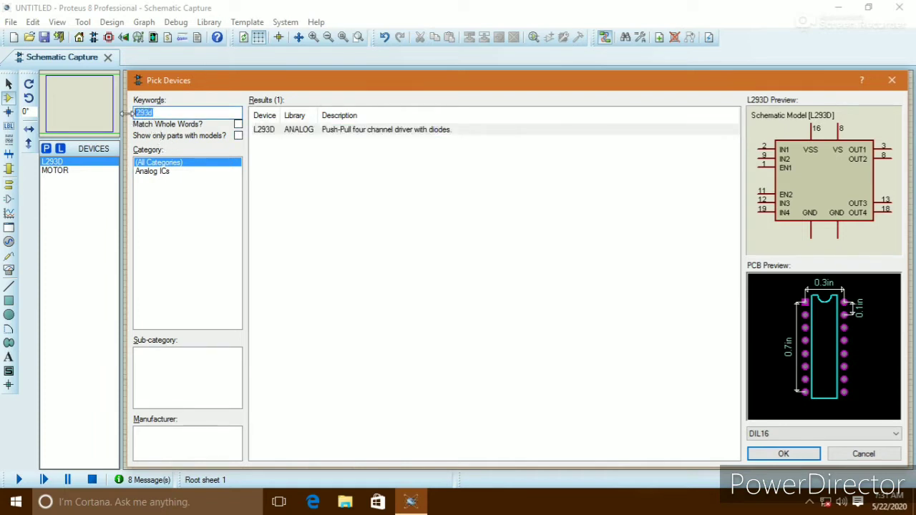
Step: Search 'battery' and add the BATTERY DC voltage source to the device list
{"action": "type", "text": "battery"}
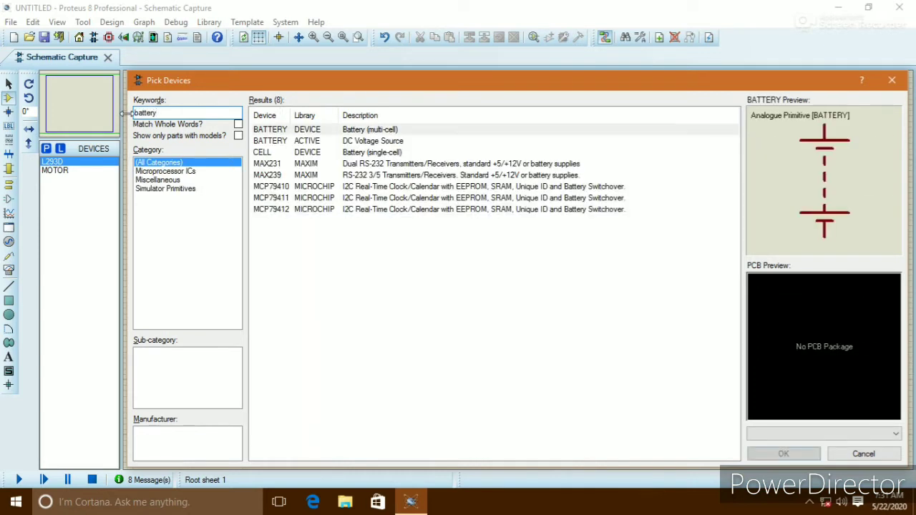
{"action": "double_click", "coordinate": [337, 143]}
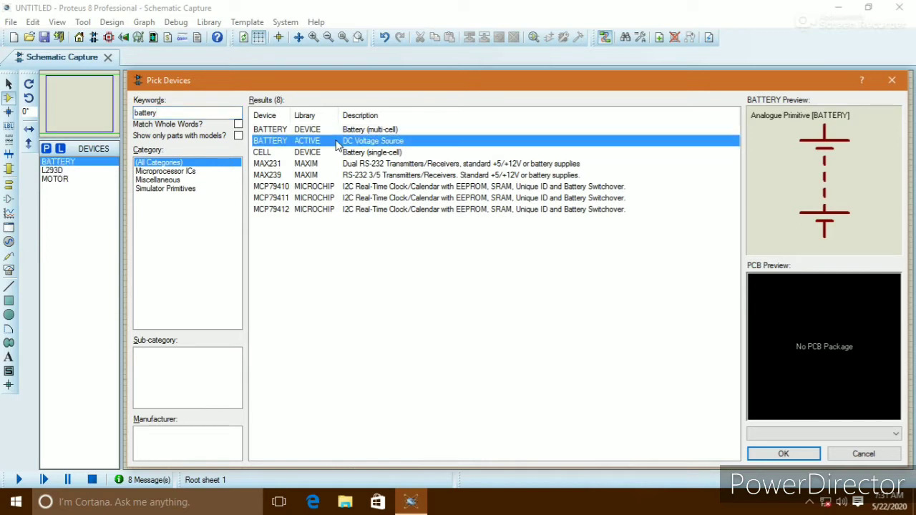
{"action": "left_click_drag", "start_coordinate": [165, 113], "coordinate": [130, 112]}
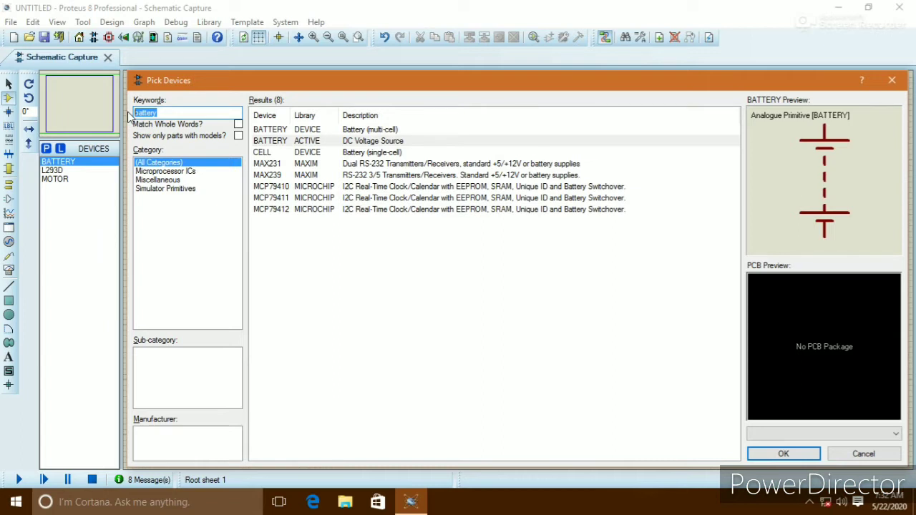
{"action": "type", "text": "logic"}
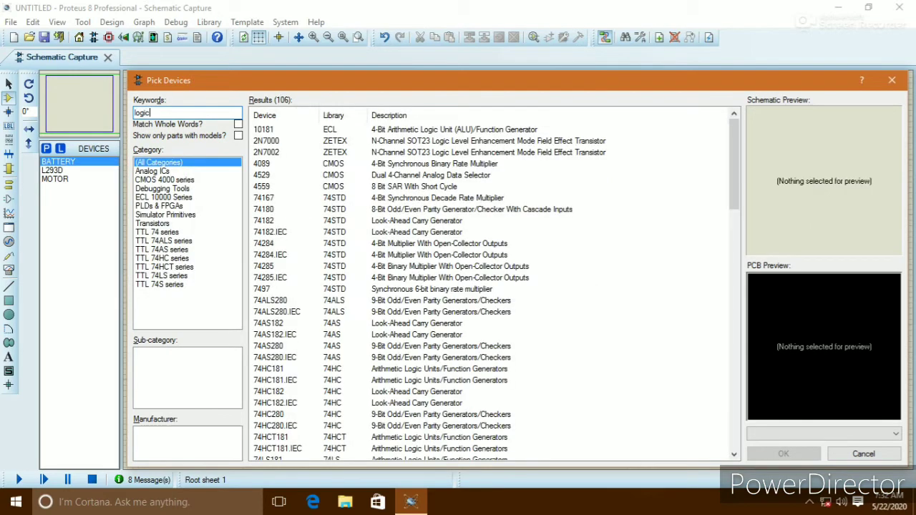
Step: Add LOGICSTATE from the 'logic' results to the device list and close Pick Devices
{"action": "key", "text": "Down"}
{"action": "key", "text": "Down"}
{"action": "key", "text": "Down"}
{"action": "key", "text": "Down"}
{"action": "key", "text": "Down"}
{"action": "key", "text": "Down"}
{"action": "key", "text": "Down"}
{"action": "key", "text": "Down"}
{"action": "key", "text": "Down"}
{"action": "key", "text": "Down"}
{"action": "key", "text": "Down"}
{"action": "key", "text": "Down"}
{"action": "key", "text": "Down"}
{"action": "key", "text": "Down"}
{"action": "key", "text": "Down"}
{"action": "key", "text": "Down"}
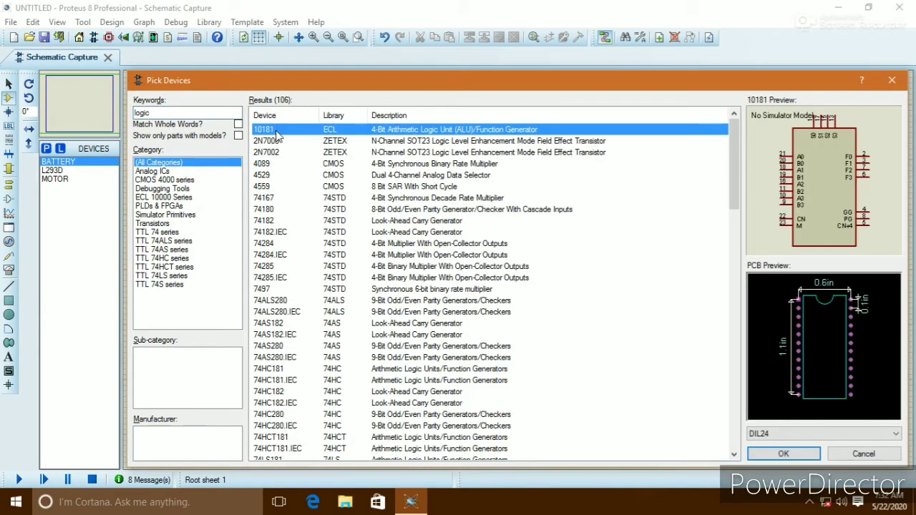
{"action": "key", "text": "Down"}
{"action": "key", "text": "Down"}
{"action": "key", "text": "Down"}
{"action": "key", "text": "Down"}
{"action": "key", "text": "Down"}
{"action": "key", "text": "Down"}
{"action": "key", "text": "Down"}
{"action": "key", "text": "Down"}
{"action": "key", "text": "Down"}
{"action": "key", "text": "Down"}
{"action": "key", "text": "Down"}
{"action": "key", "text": "Down"}
{"action": "key", "text": "Down"}
{"action": "key", "text": "Down"}
{"action": "key", "text": "Down"}
{"action": "key", "text": "Down"}
{"action": "key", "text": "Down"}
{"action": "key", "text": "Down"}
{"action": "key", "text": "Down"}
{"action": "key", "text": "Down"}
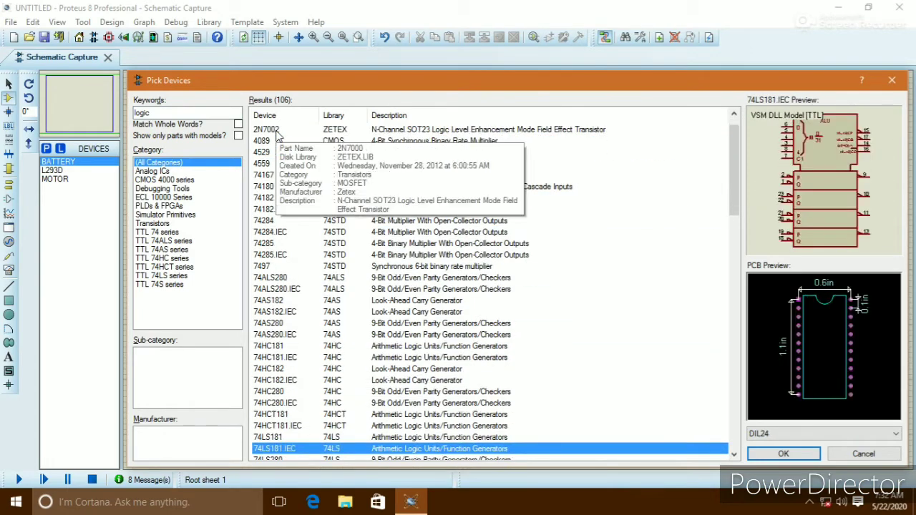
{"action": "key", "text": "Down"}
{"action": "key", "text": "Down"}
{"action": "key", "text": "Down"}
{"action": "key", "text": "Down"}
{"action": "key", "text": "Down"}
{"action": "key", "text": "Down"}
{"action": "key", "text": "Down"}
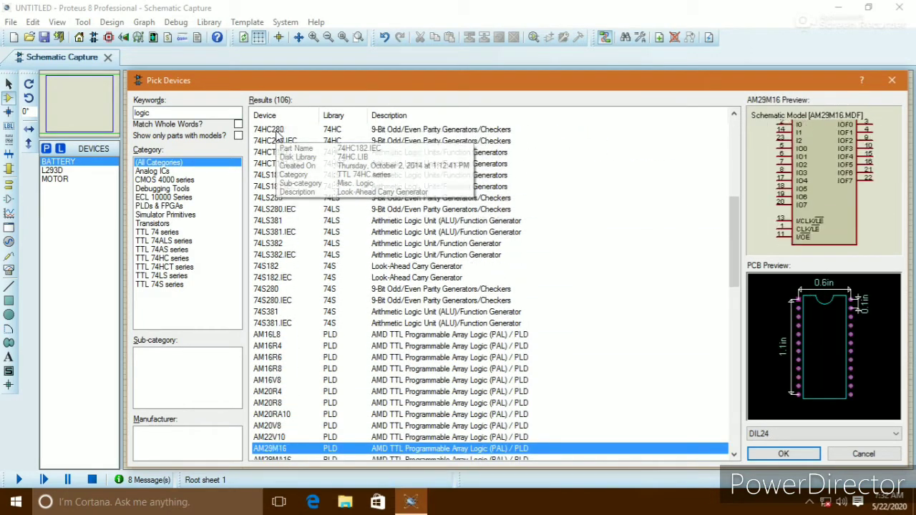
{"action": "key", "text": "Down"}
{"action": "key", "text": "Down"}
{"action": "key", "text": "Down"}
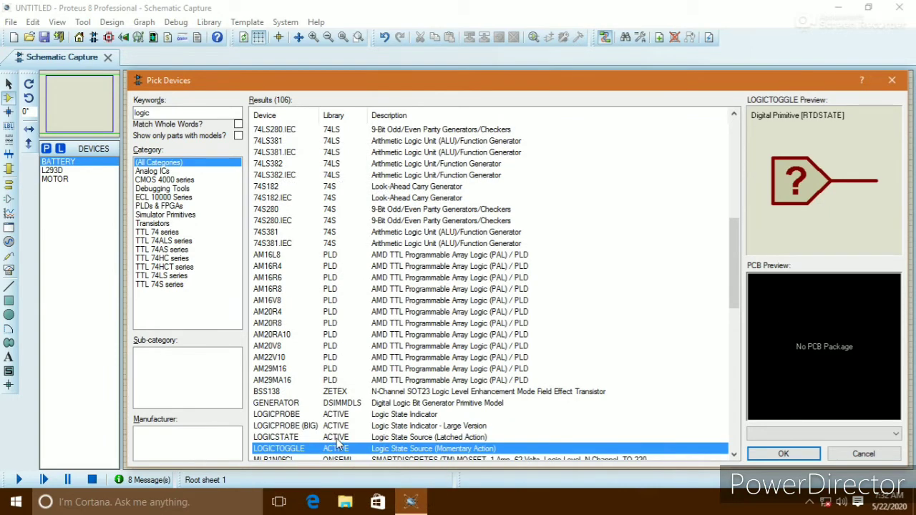
{"action": "left_click", "coordinate": [336, 438]}
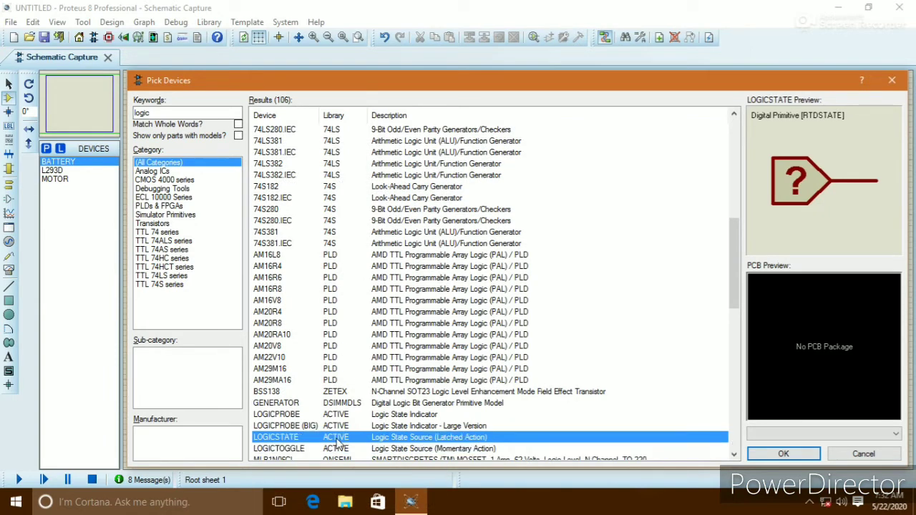
{"action": "double_click", "coordinate": [297, 438]}
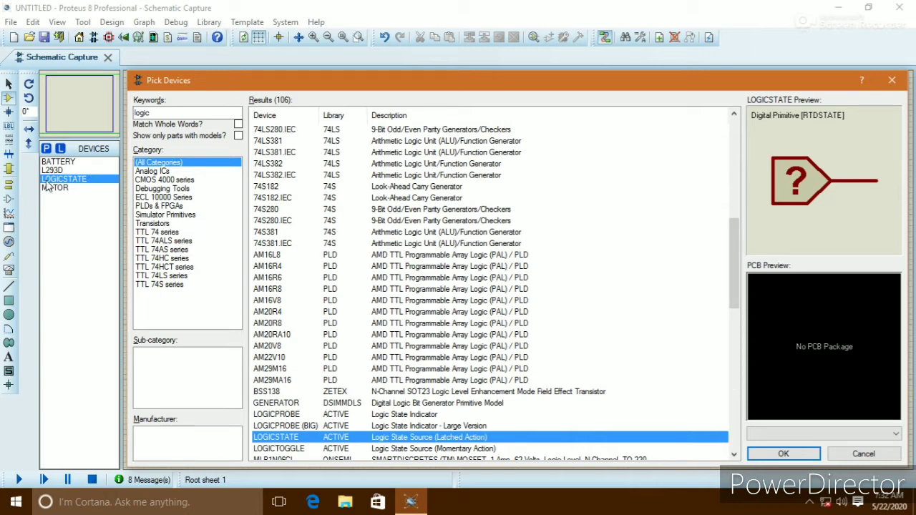
{"action": "left_click", "coordinate": [891, 80]}
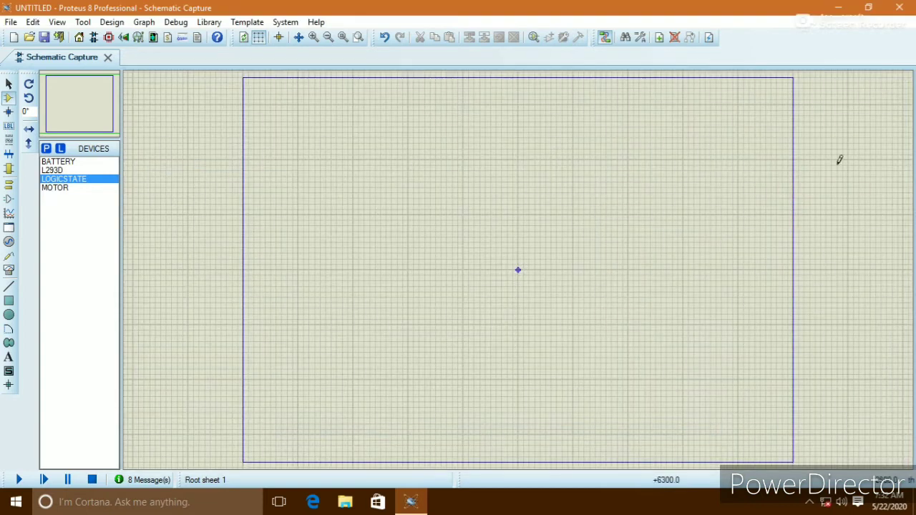
Step: Place the L293D chip U1 and the 12V battery B1 to its left
{"action": "left_click", "coordinate": [53, 170]}
{"action": "left_click", "coordinate": [440, 156]}
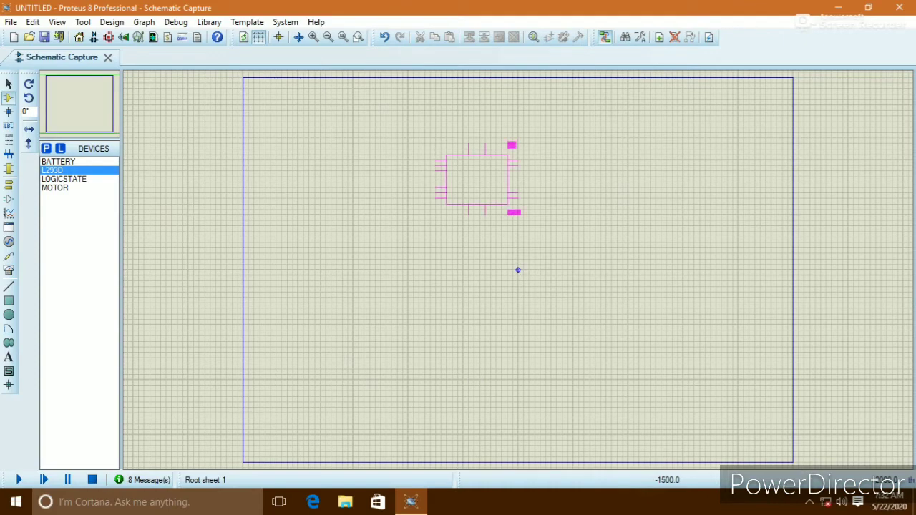
{"action": "left_click", "coordinate": [440, 156]}
{"action": "scroll", "coordinate": [440, 156], "scroll_direction": "up", "scroll_amount": 3}
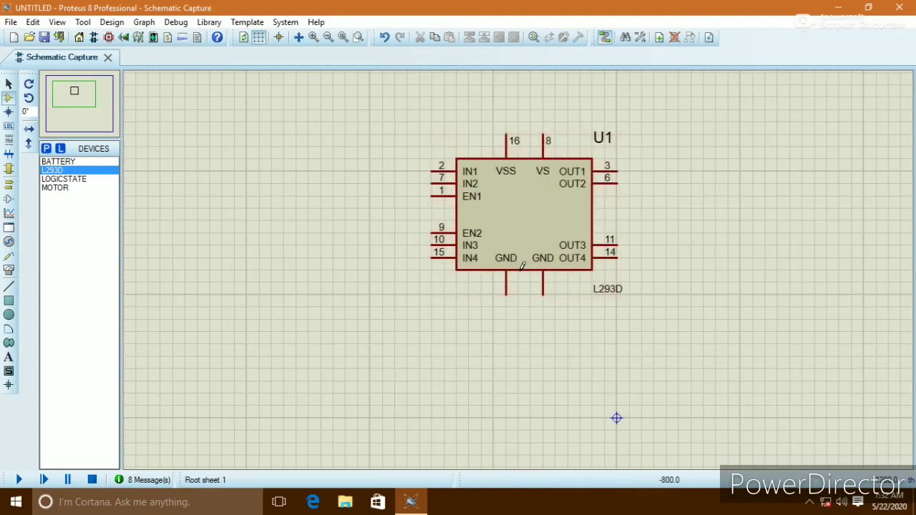
{"action": "left_click", "coordinate": [57, 162]}
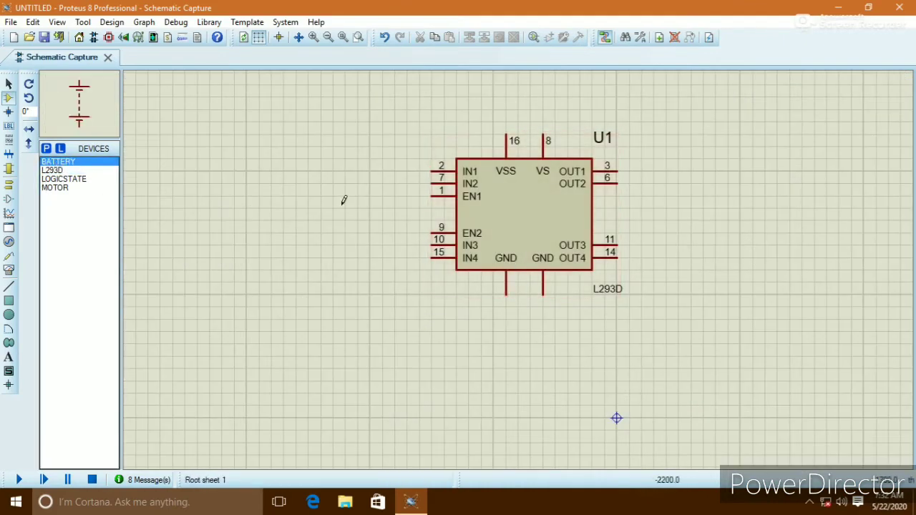
{"action": "left_click", "coordinate": [184, 188]}
Step: Wire the battery's positive terminal to VS pin 8 and VSS pin 16
{"action": "left_click", "coordinate": [185, 148]}
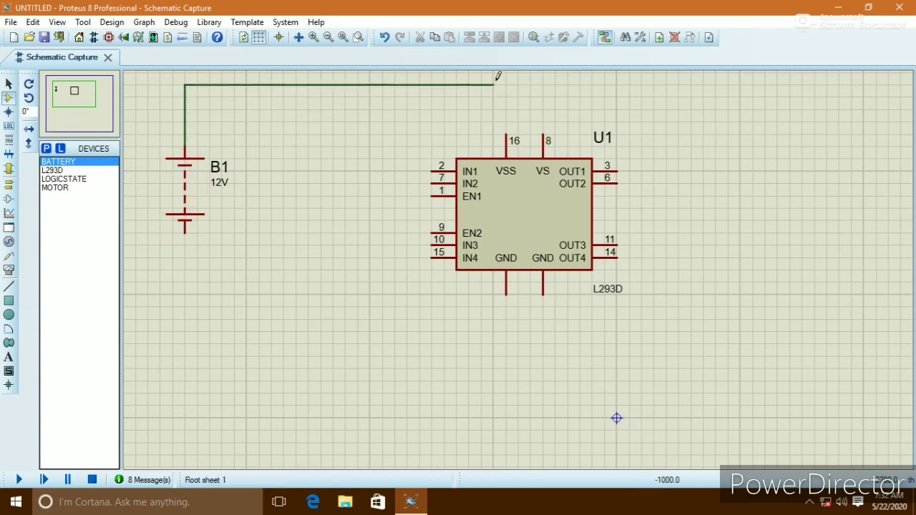
{"action": "left_click", "coordinate": [542, 136]}
{"action": "left_click", "coordinate": [506, 135]}
{"action": "left_click", "coordinate": [505, 85]}
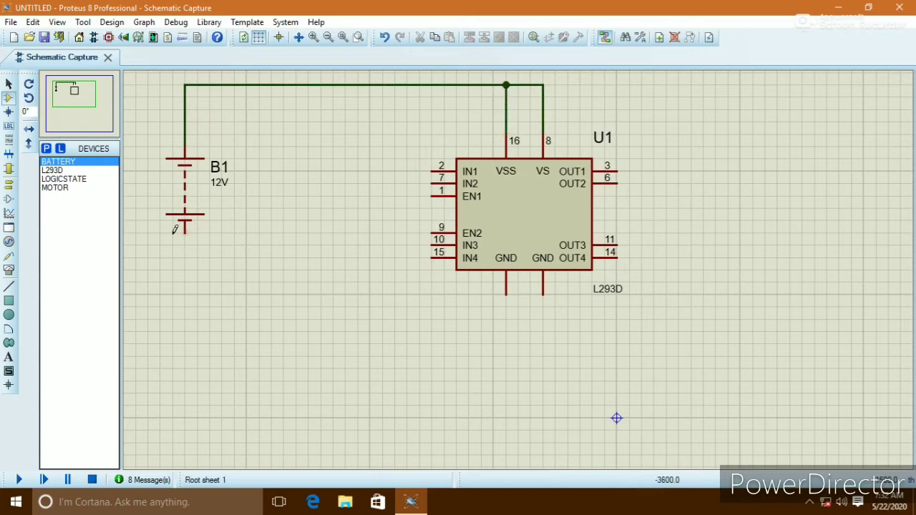
Step: Run a ground wire from the battery's negative terminal to both GND pins
{"action": "left_click", "coordinate": [185, 224]}
{"action": "left_click", "coordinate": [185, 381]}
{"action": "left_click", "coordinate": [544, 289]}
{"action": "left_click", "coordinate": [506, 290]}
{"action": "left_click", "coordinate": [506, 379]}
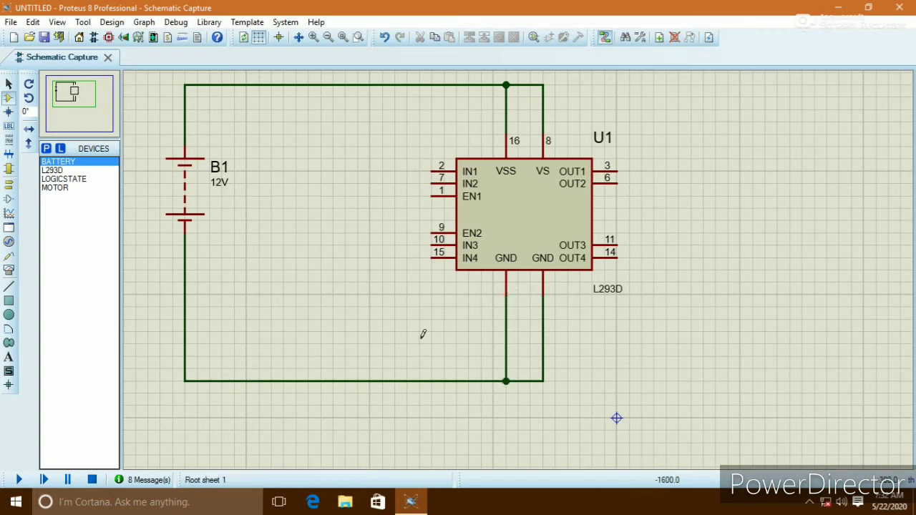
Step: Tie EN1 to EN2 and connect them to the positive supply wire
{"action": "left_click", "coordinate": [435, 195]}
{"action": "left_click", "coordinate": [424, 233]}
{"action": "left_click", "coordinate": [394, 193]}
{"action": "left_click", "coordinate": [395, 85]}
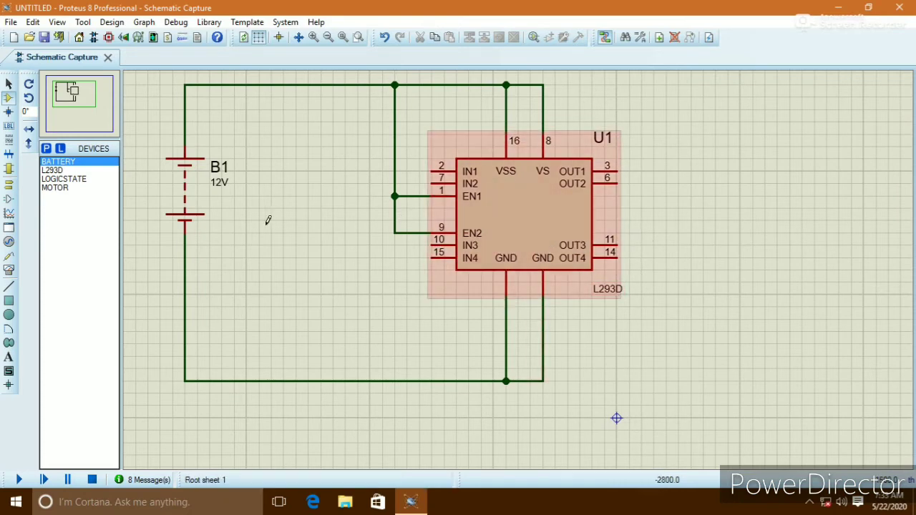
Step: Select MOTOR in the device list for placement
{"action": "left_click", "coordinate": [56, 188]}
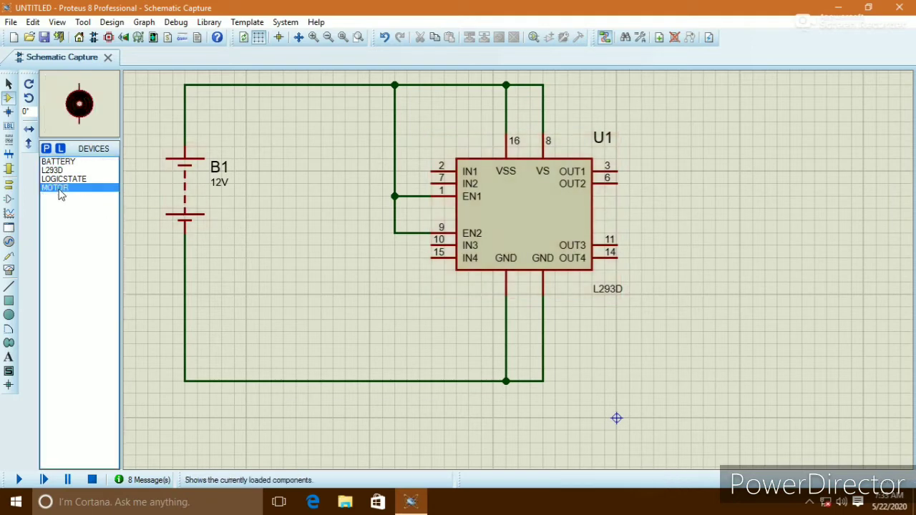
Step: Place a motor right of U1 and wire it across OUT1 pin 3 and OUT2 pin 6
{"action": "left_click", "coordinate": [789, 158]}
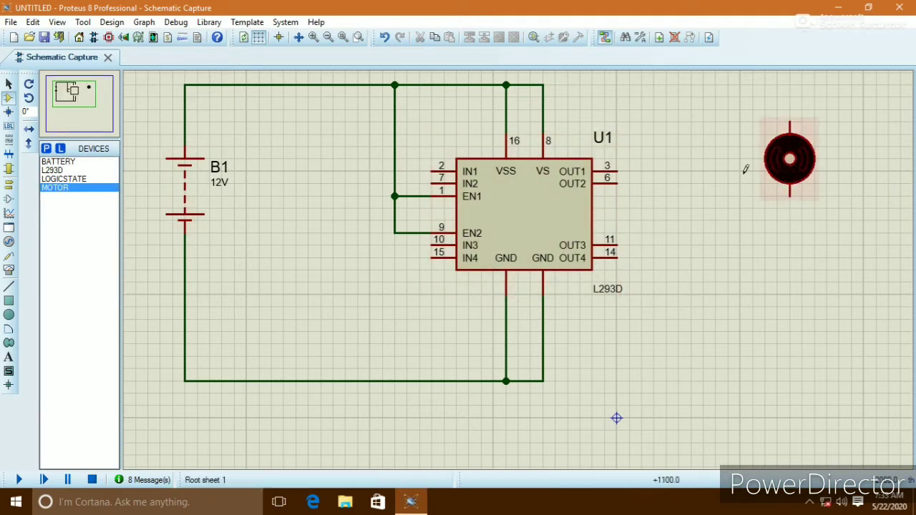
{"action": "left_click", "coordinate": [621, 168]}
{"action": "left_click", "coordinate": [789, 121]}
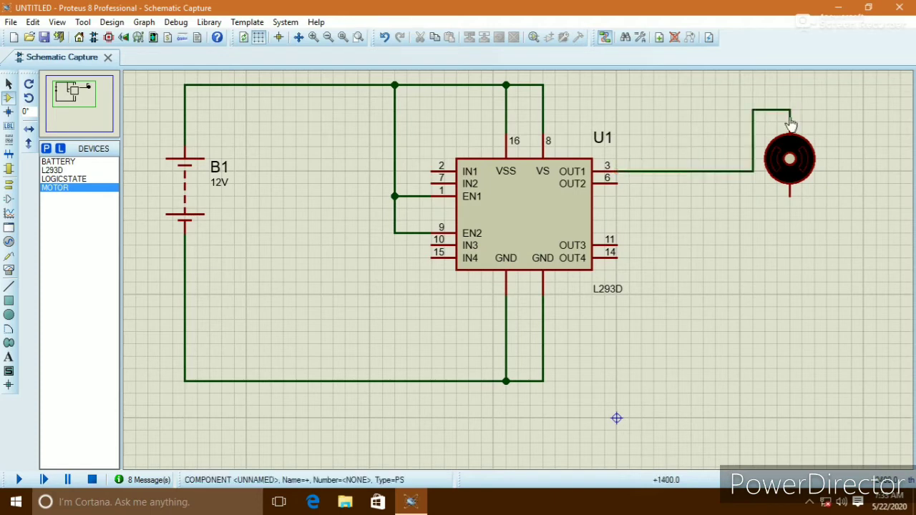
{"action": "left_click", "coordinate": [621, 184]}
{"action": "left_click", "coordinate": [789, 198]}
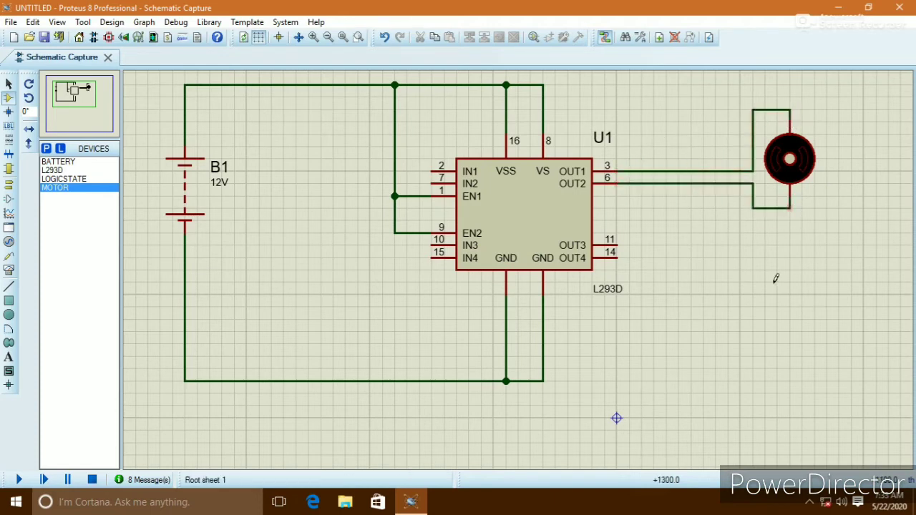
Step: Open the motor's properties and accept its 12V defaults unchanged
{"action": "right_click", "coordinate": [792, 176]}
{"action": "left_click", "coordinate": [706, 148]}
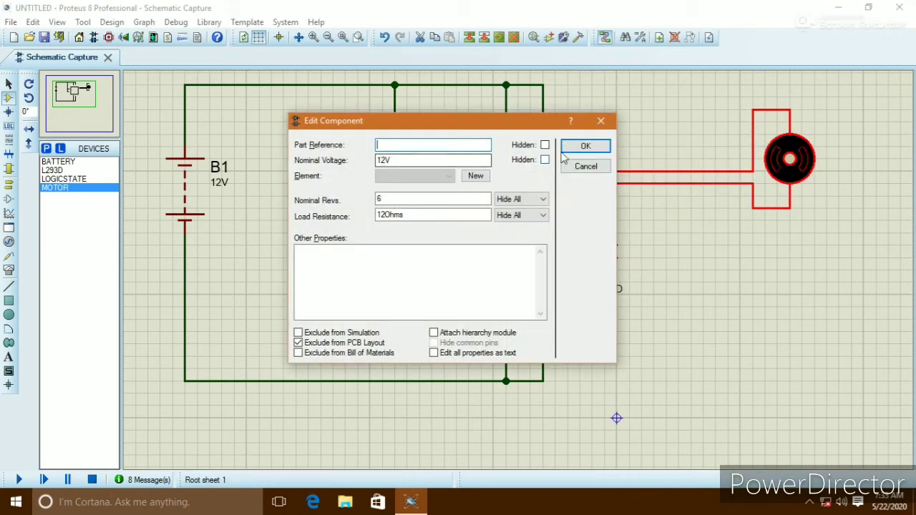
{"action": "left_click", "coordinate": [585, 146]}
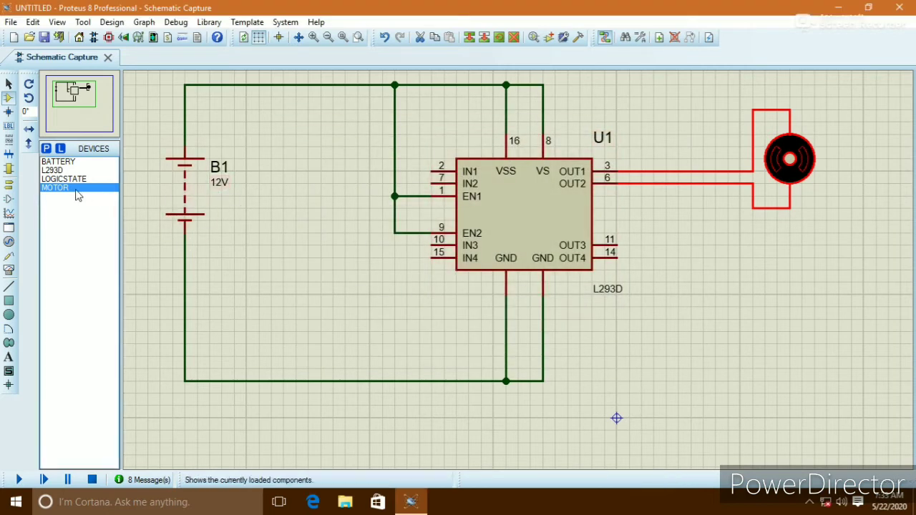
{"action": "left_click", "coordinate": [7, 185]}
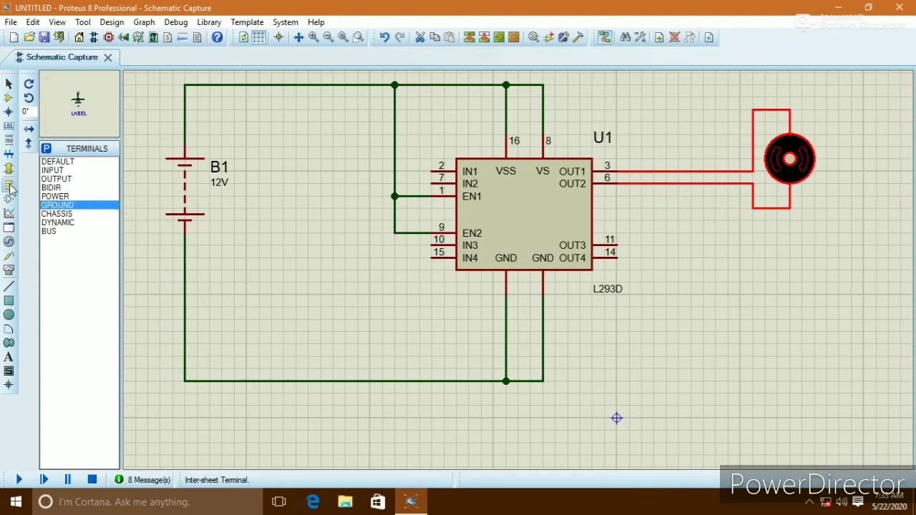
Step: Place a ground terminal below the circuit and connect it to the bottom wire
{"action": "left_click", "coordinate": [409, 423]}
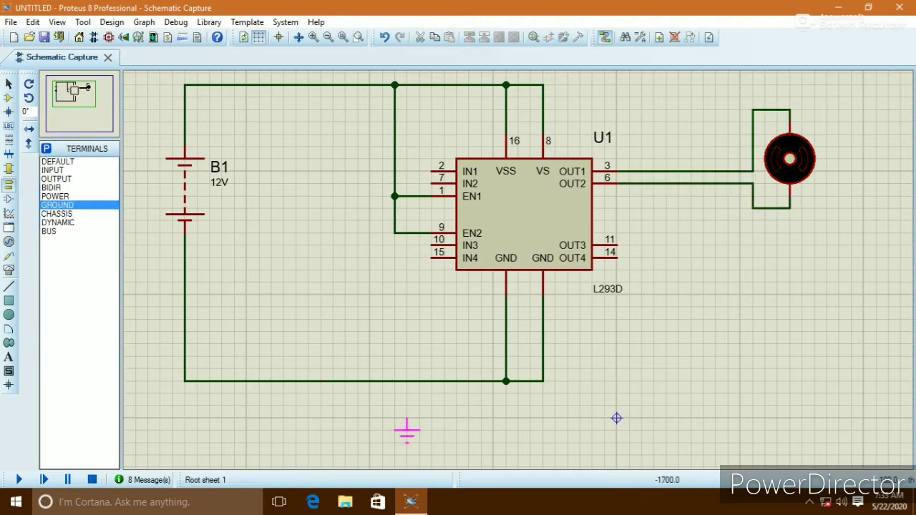
{"action": "left_click", "coordinate": [412, 415]}
{"action": "left_click", "coordinate": [408, 410]}
{"action": "left_click", "coordinate": [417, 379]}
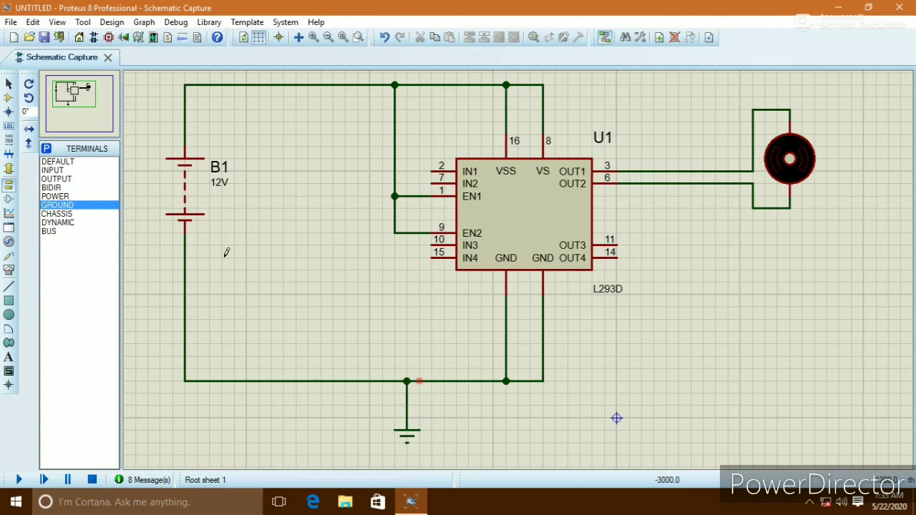
Step: Place two LOGICSTATE inputs and wire them to IN1 pin 2 and IN2 pin 7
{"action": "left_click", "coordinate": [9, 98]}
{"action": "left_click", "coordinate": [54, 178]}
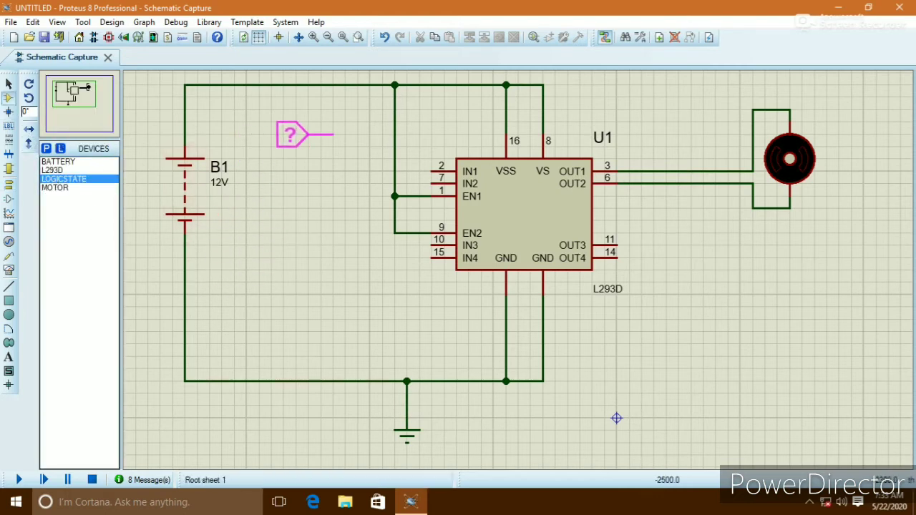
{"action": "left_click", "coordinate": [313, 164]}
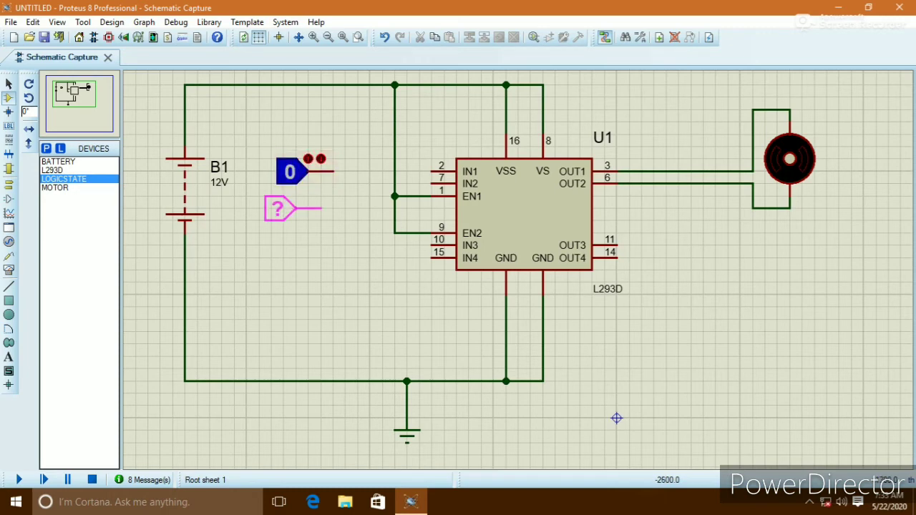
{"action": "left_click", "coordinate": [305, 204]}
{"action": "left_click", "coordinate": [333, 171]}
{"action": "left_click", "coordinate": [433, 169]}
{"action": "left_click", "coordinate": [333, 195]}
{"action": "left_click", "coordinate": [432, 183]}
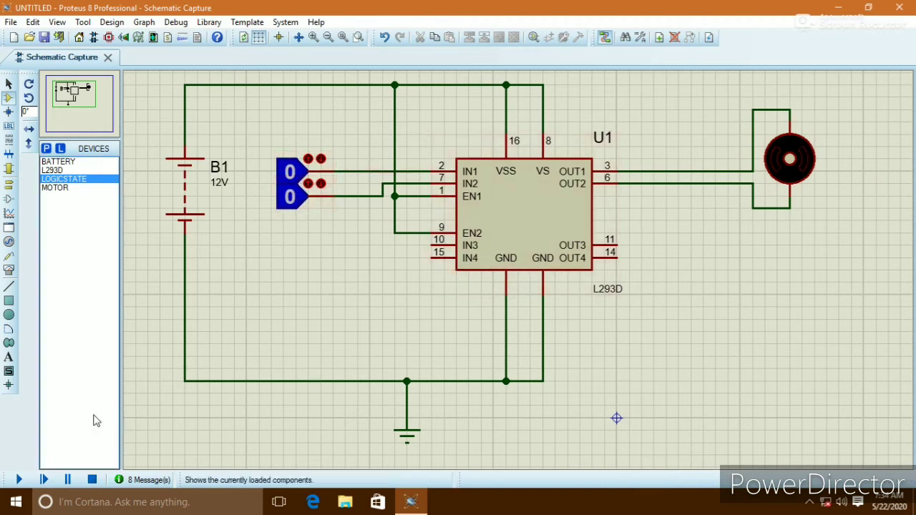
Step: Run the simulation, toggle IN2 to 1, IN1 to 1, IN2 back to 0, then stop
{"action": "left_click", "coordinate": [19, 479]}
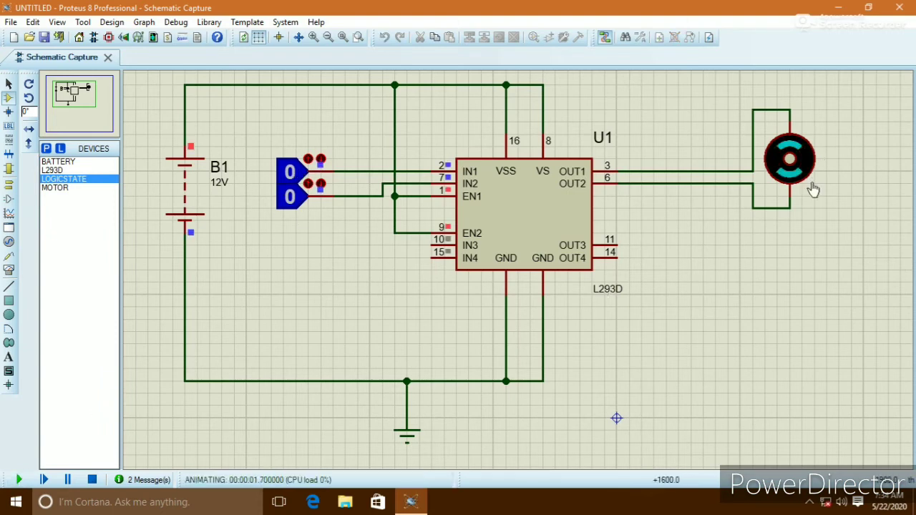
{"action": "left_click", "coordinate": [292, 198]}
{"action": "left_click", "coordinate": [294, 178]}
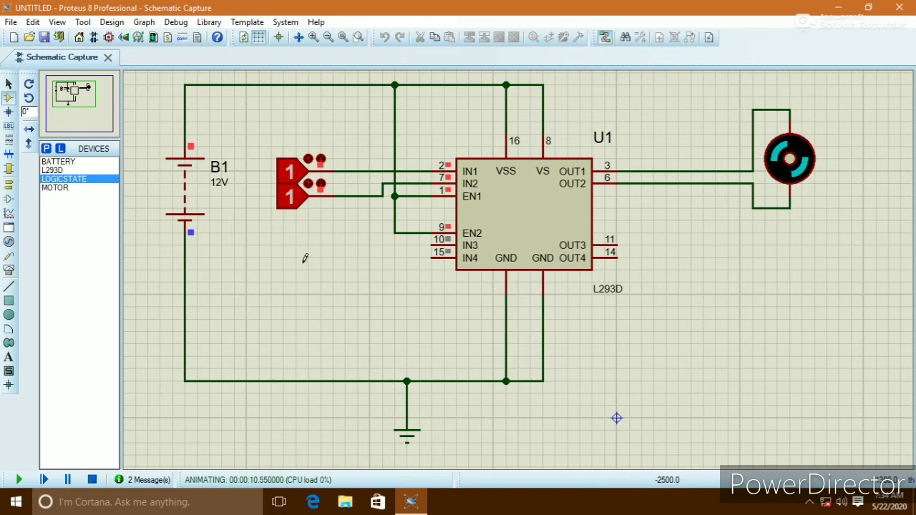
{"action": "left_click", "coordinate": [290, 203]}
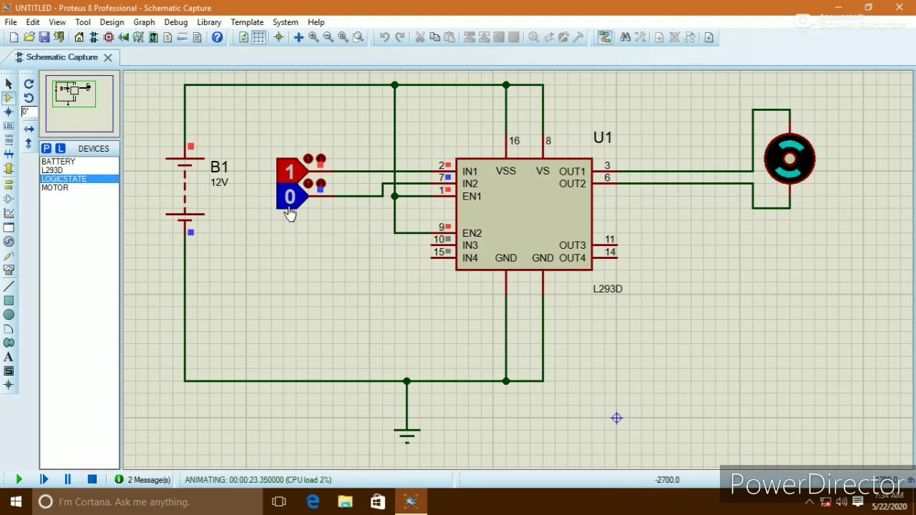
{"action": "left_click", "coordinate": [92, 480]}
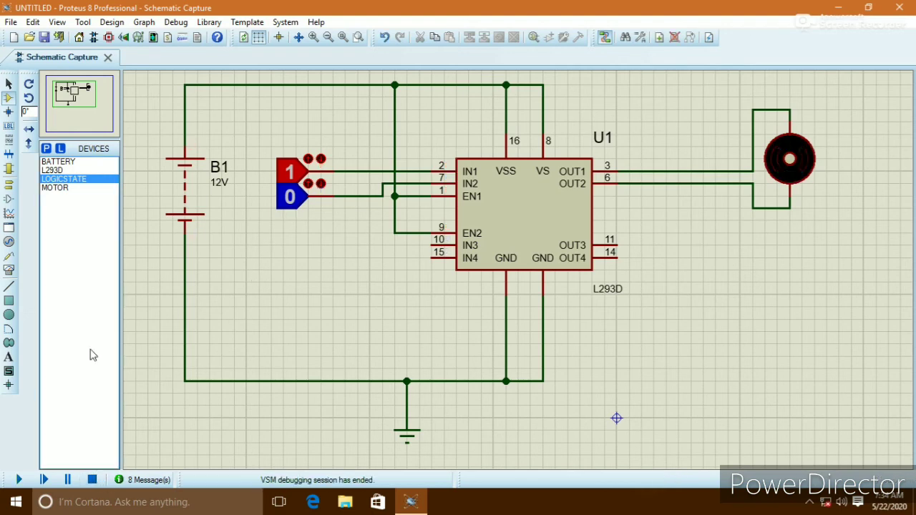
Step: Place a second motor below the first, wired across OUT3 pin 11 and OUT4 pin 14
{"action": "left_click", "coordinate": [56, 188]}
{"action": "left_click", "coordinate": [789, 329]}
{"action": "left_click", "coordinate": [789, 331]}
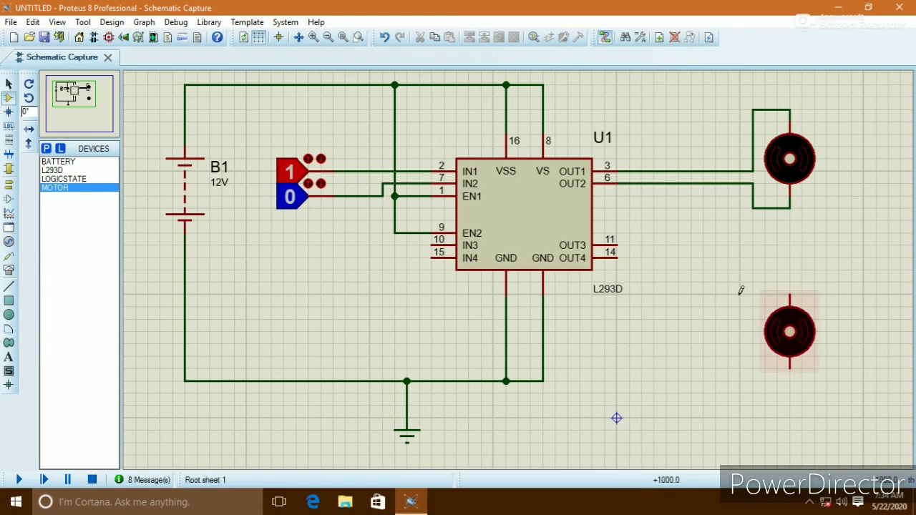
{"action": "left_click", "coordinate": [617, 244]}
{"action": "left_click", "coordinate": [789, 298]}
{"action": "left_click", "coordinate": [618, 258]}
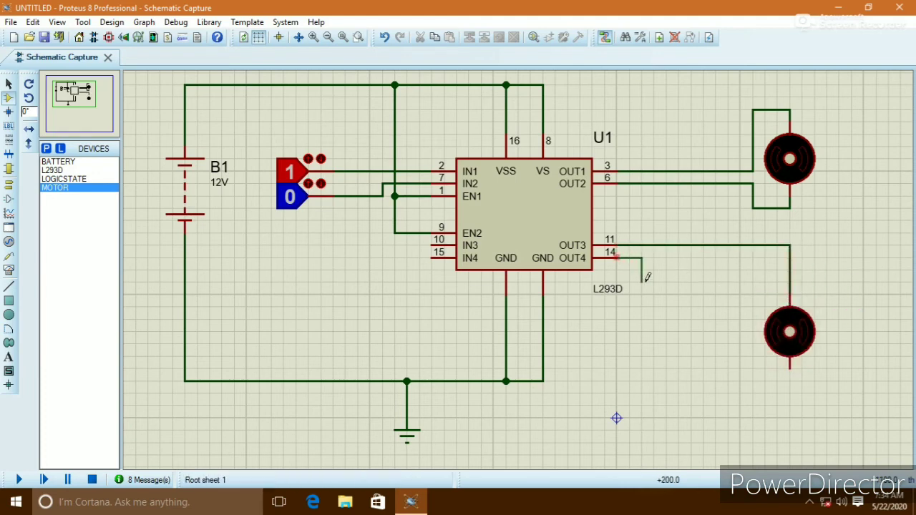
{"action": "left_click", "coordinate": [789, 366]}
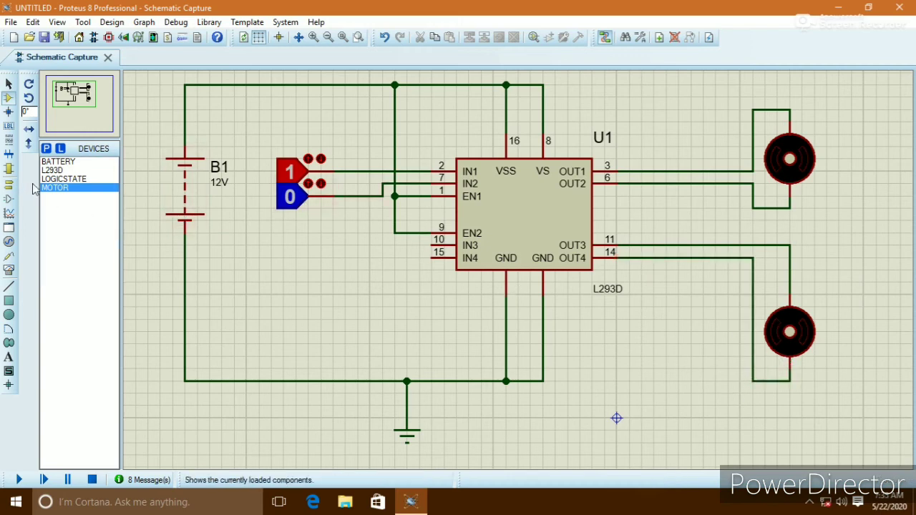
Step: Place two more LOGICSTATE inputs and wire them to IN3 pin 10 and IN4 pin 15
{"action": "left_click", "coordinate": [63, 179]}
{"action": "left_click", "coordinate": [251, 276]}
{"action": "left_click", "coordinate": [255, 271]}
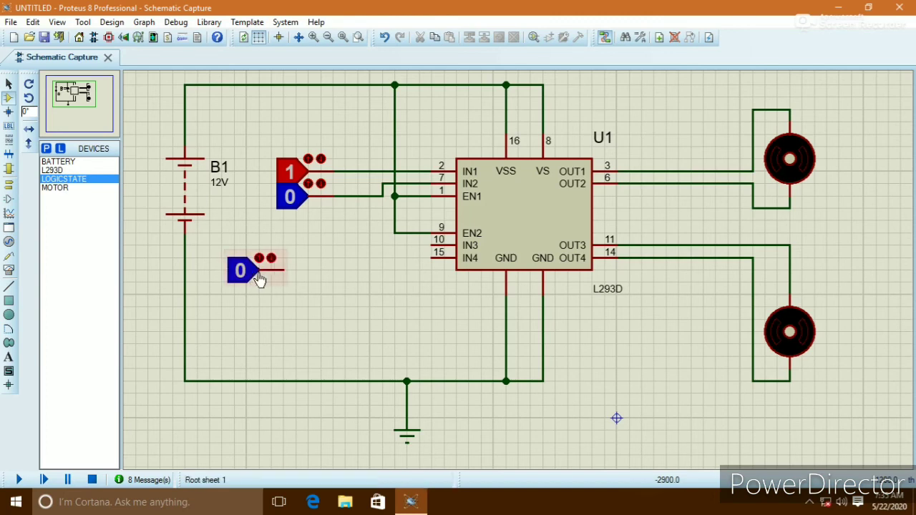
{"action": "left_click", "coordinate": [283, 269]}
{"action": "left_click", "coordinate": [431, 245]}
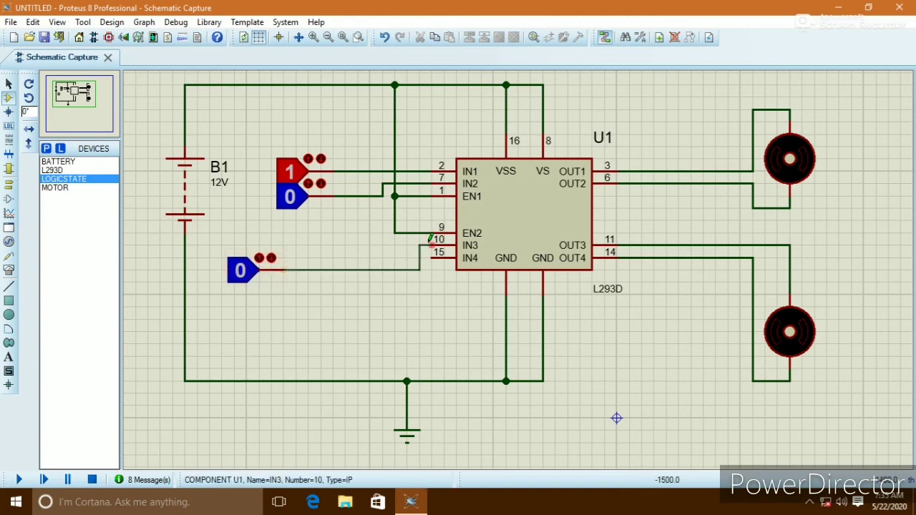
{"action": "left_click", "coordinate": [247, 304]}
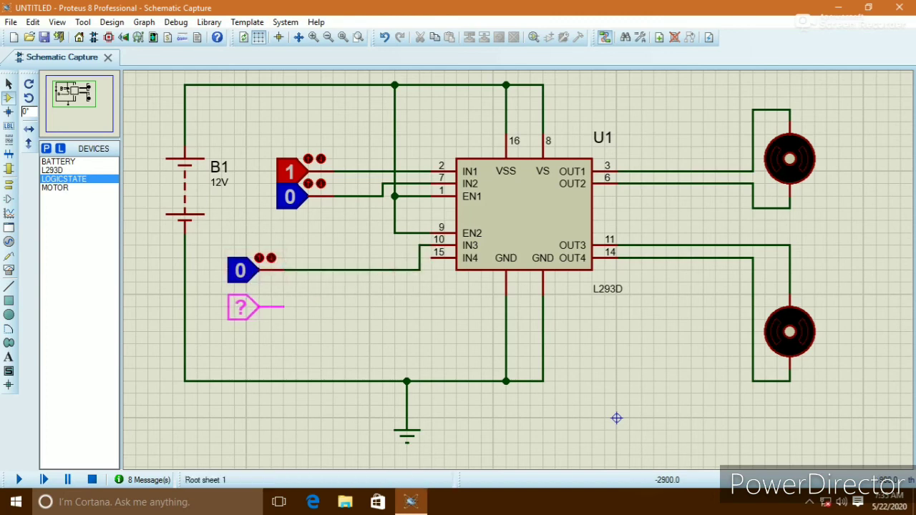
{"action": "left_click", "coordinate": [246, 295]}
{"action": "left_click", "coordinate": [284, 294]}
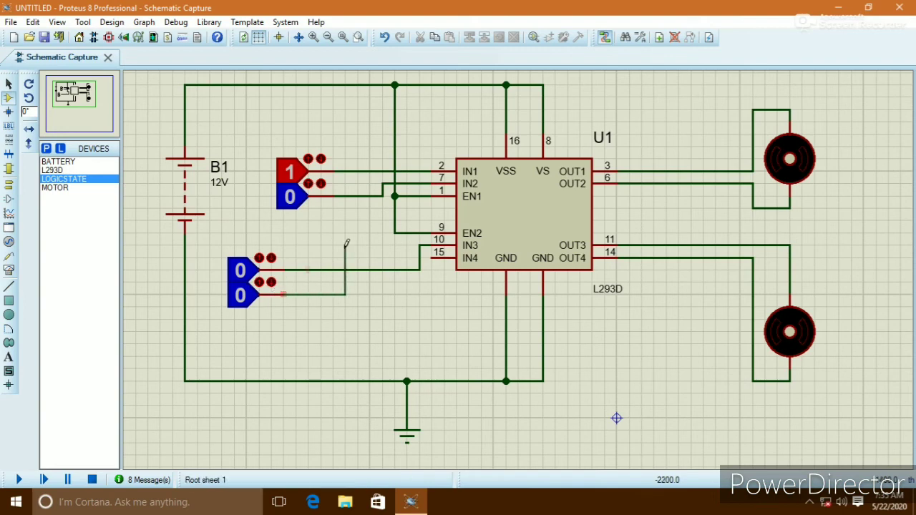
{"action": "left_click", "coordinate": [431, 257]}
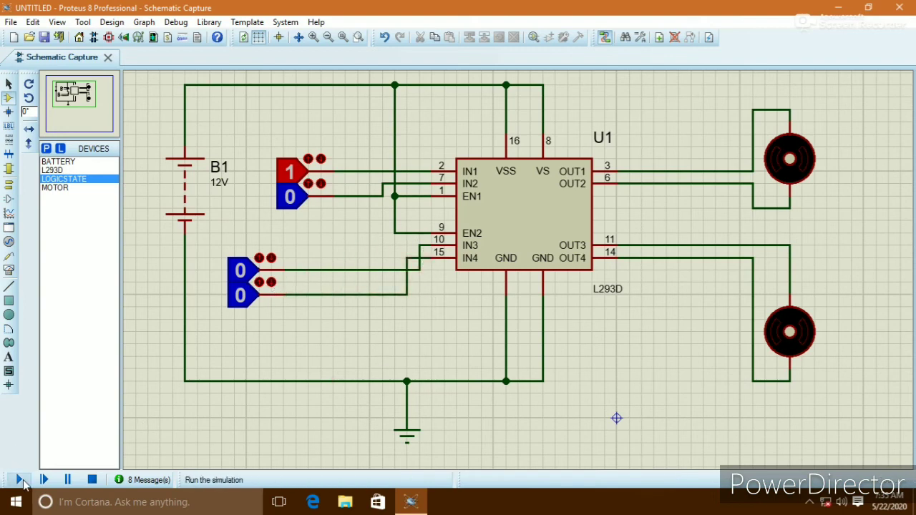
Step: Run the simulation, toggling IN1–IN4 to spin both motors, then stop it
{"action": "left_click", "coordinate": [21, 480]}
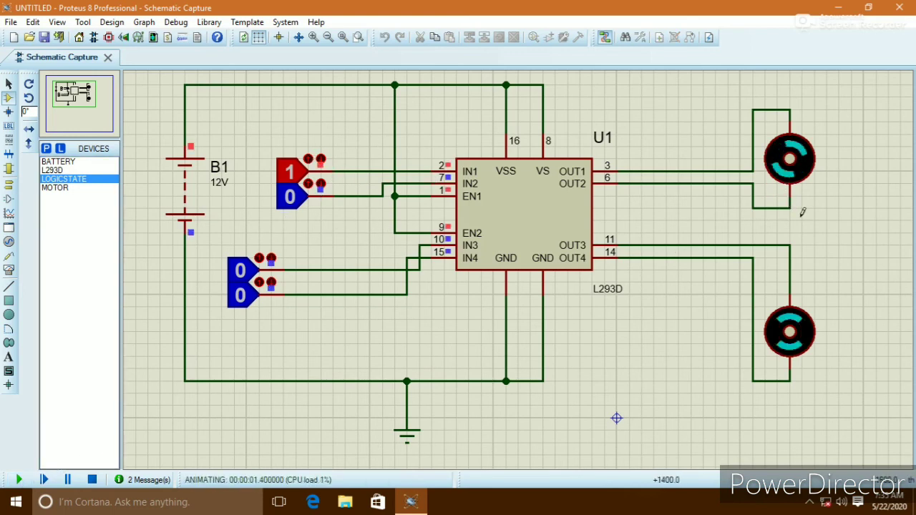
{"action": "left_click", "coordinate": [244, 306]}
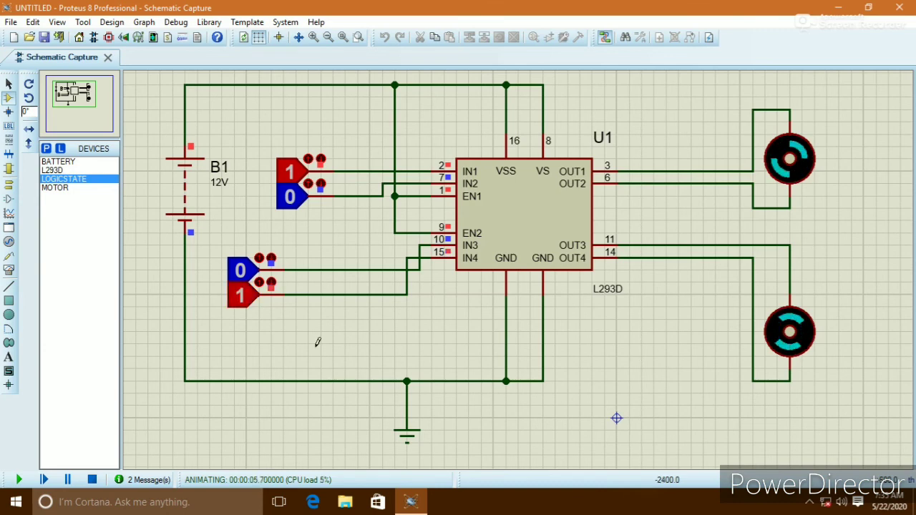
{"action": "left_click", "coordinate": [240, 271]}
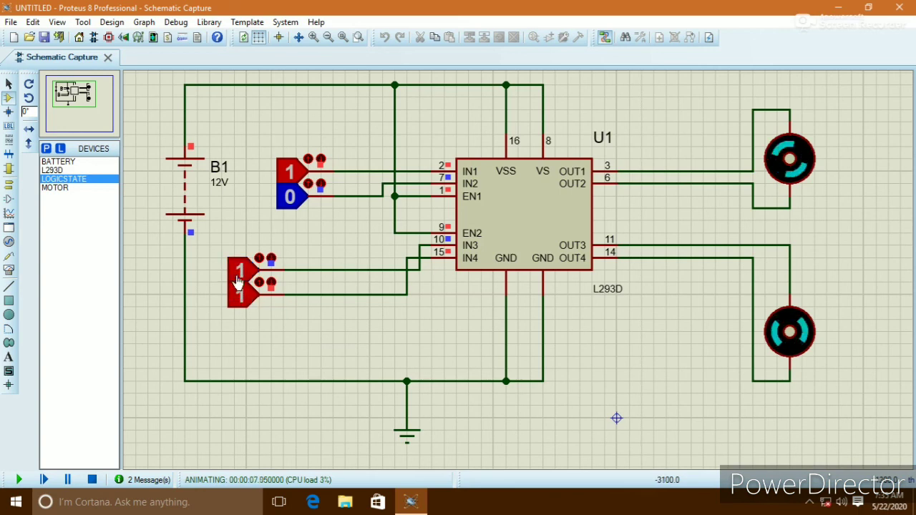
{"action": "left_click", "coordinate": [235, 307]}
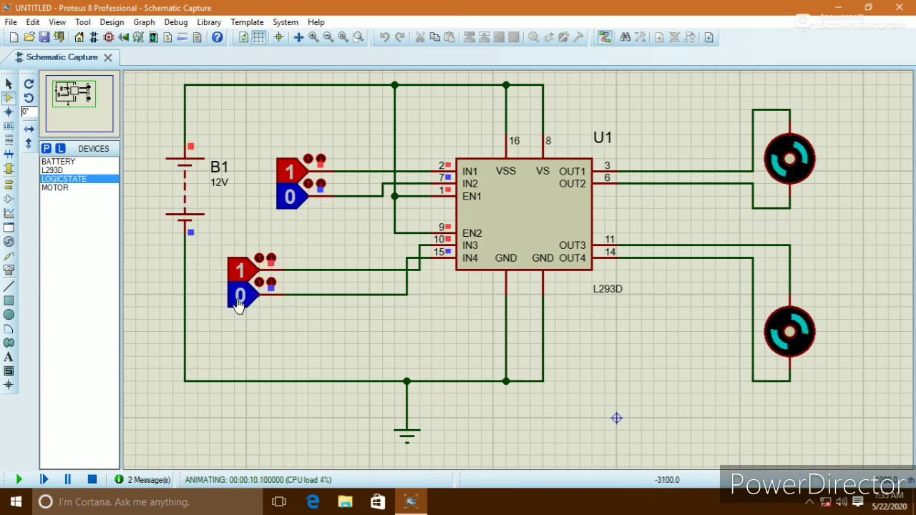
{"action": "left_click", "coordinate": [239, 299]}
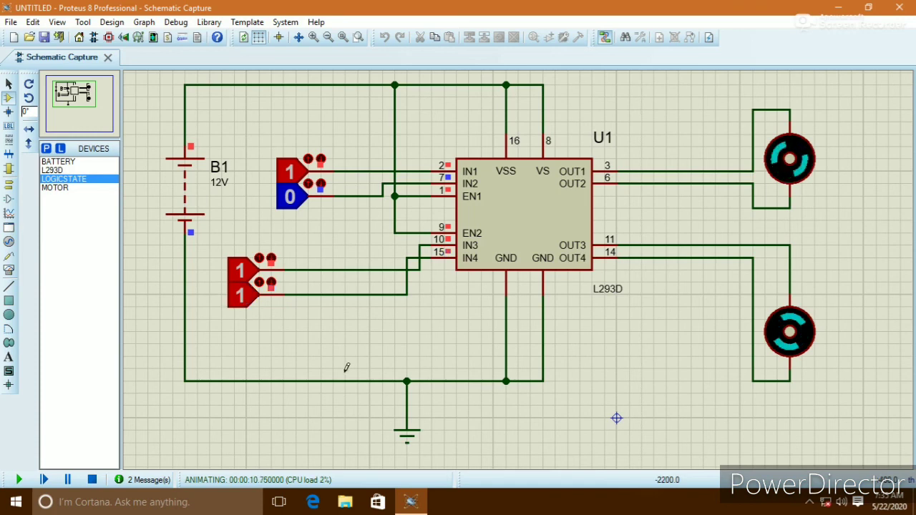
{"action": "left_click", "coordinate": [242, 270]}
{"action": "left_click", "coordinate": [286, 204]}
{"action": "left_click", "coordinate": [290, 172]}
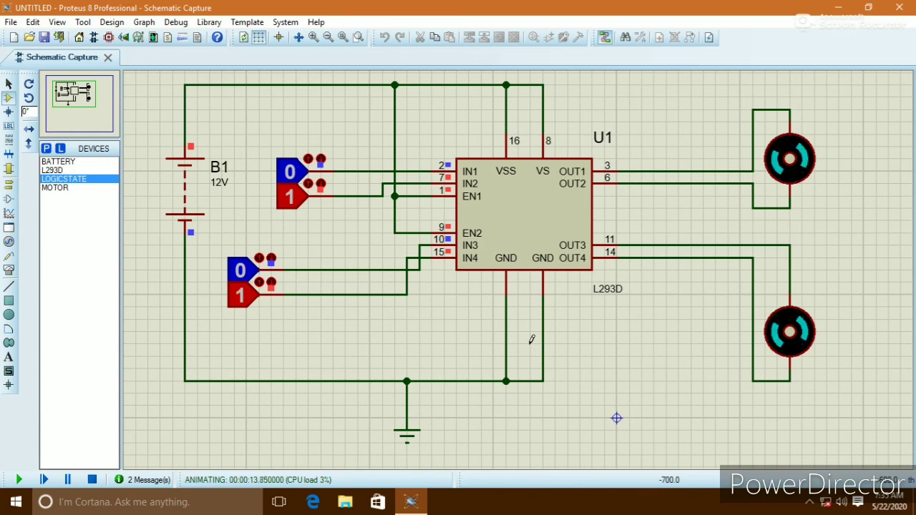
{"action": "left_click", "coordinate": [93, 480]}
{"action": "left_click", "coordinate": [812, 503]}
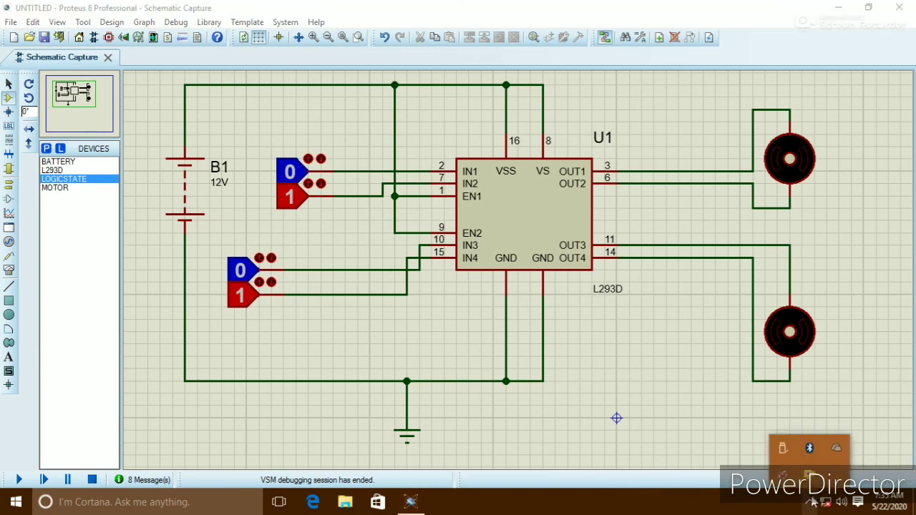